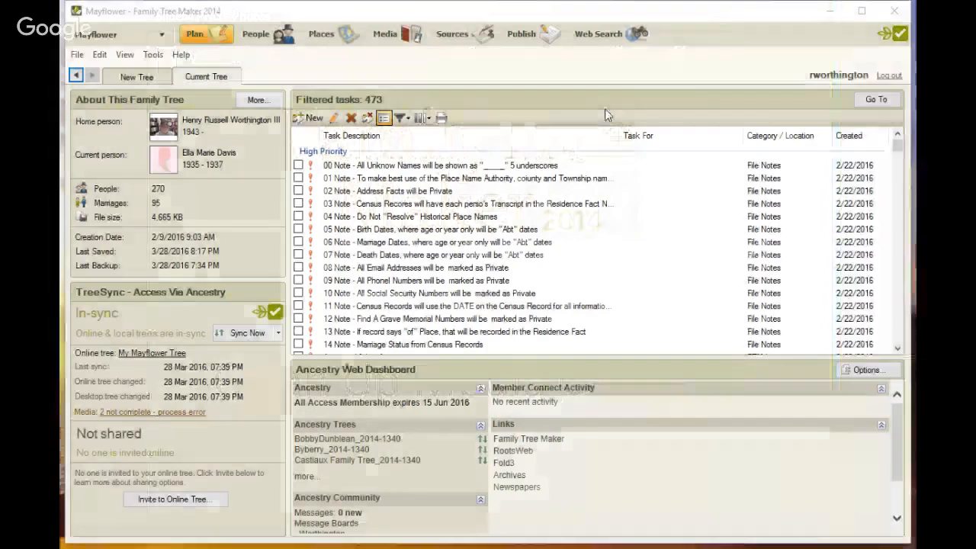
Open the tree's media collection, list it by media category, and show the City Directories items.
click(391, 42)
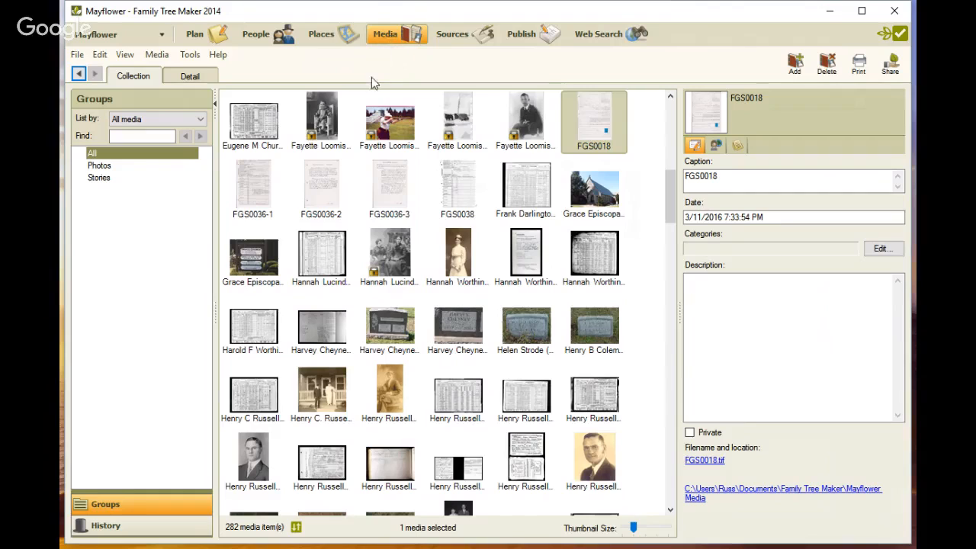
click(200, 125)
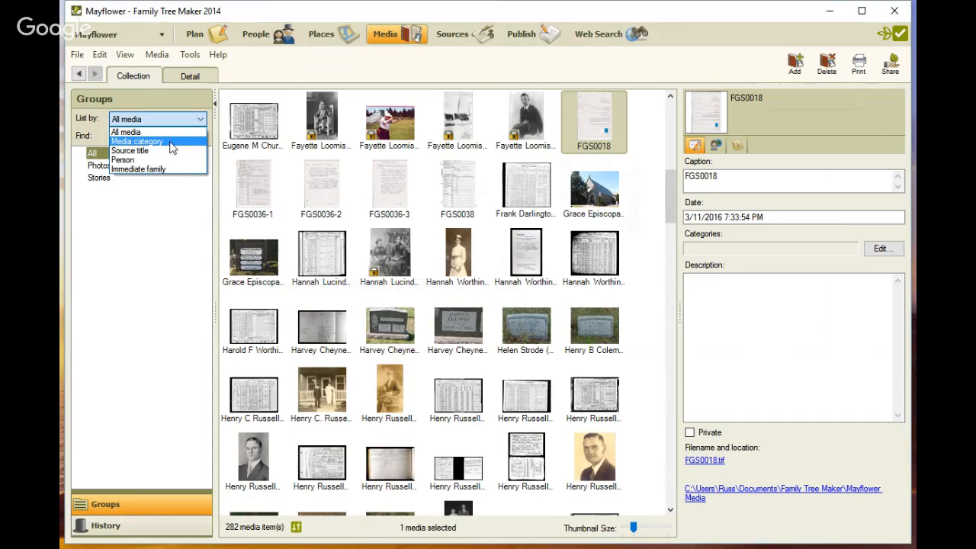
click(172, 141)
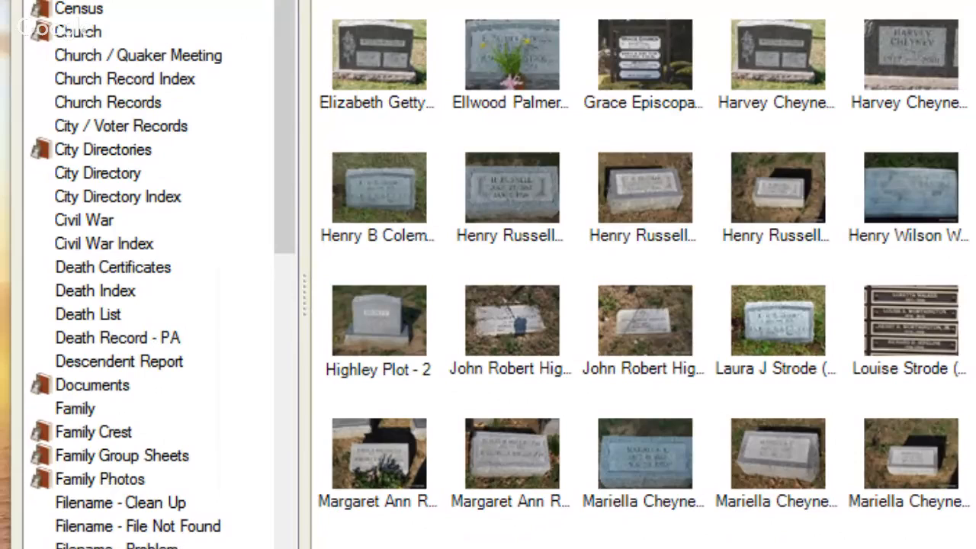
click(60, 152)
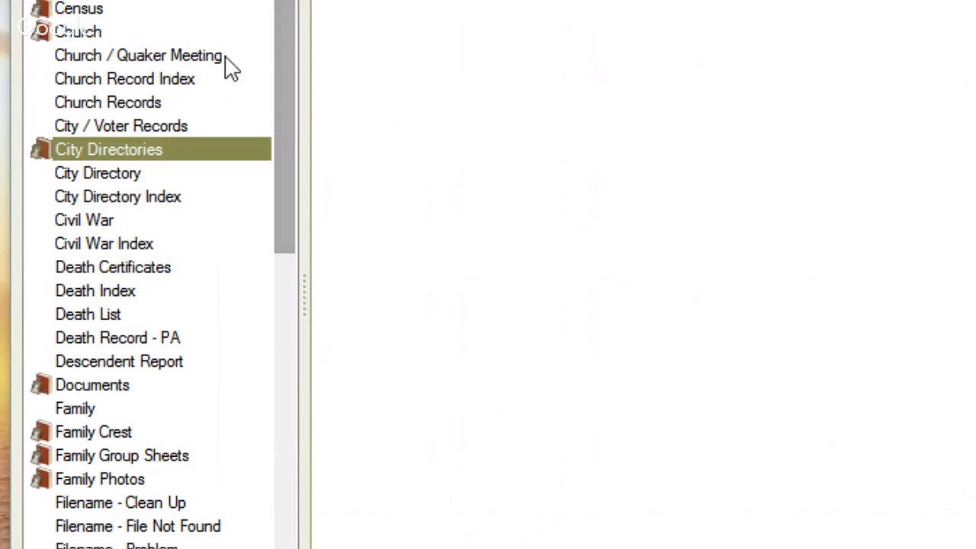
click(173, 1)
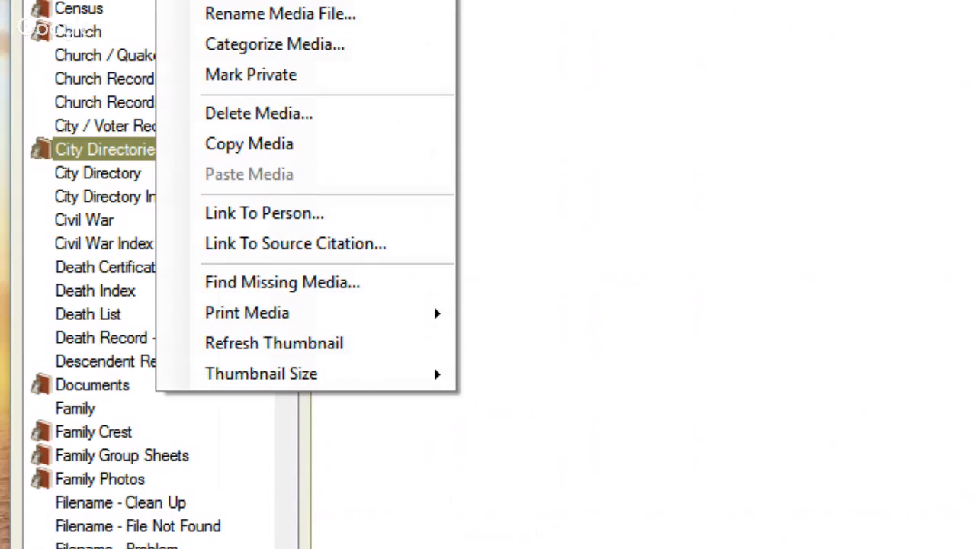
key(Escape)
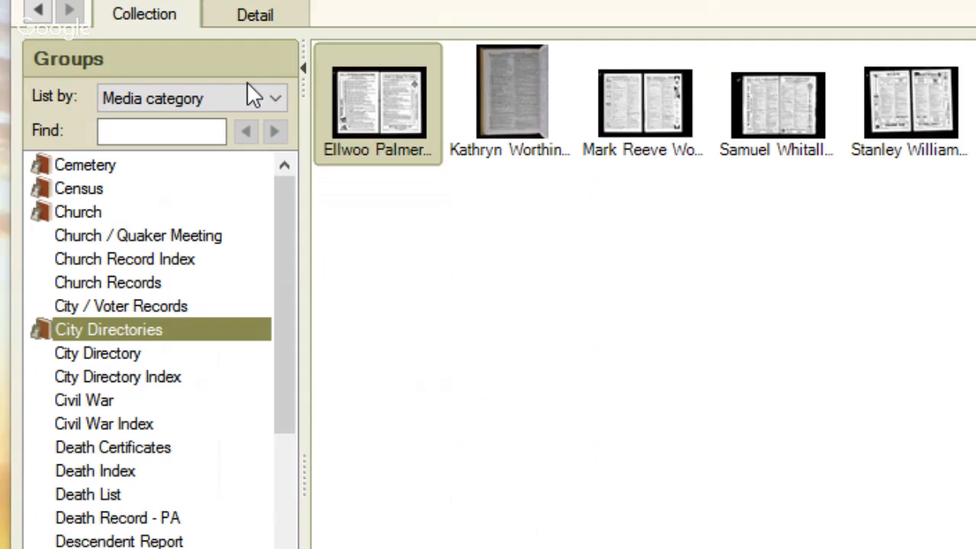
click(222, 2)
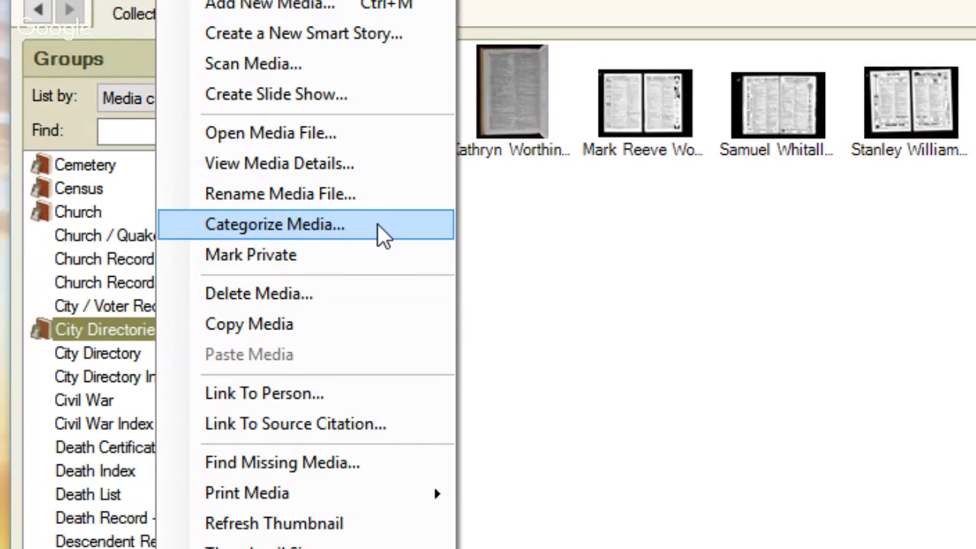
click(579, 248)
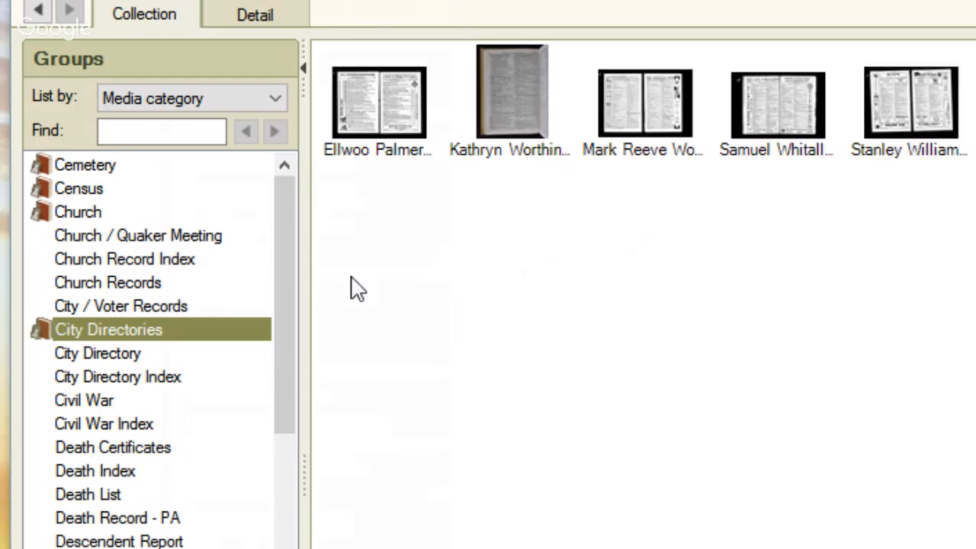
Show the uncategorized media and mark the headstone photo dated 10/30/1999 1:16:06 PM as Cemetery in its categories.
drag(283, 316, 285, 548)
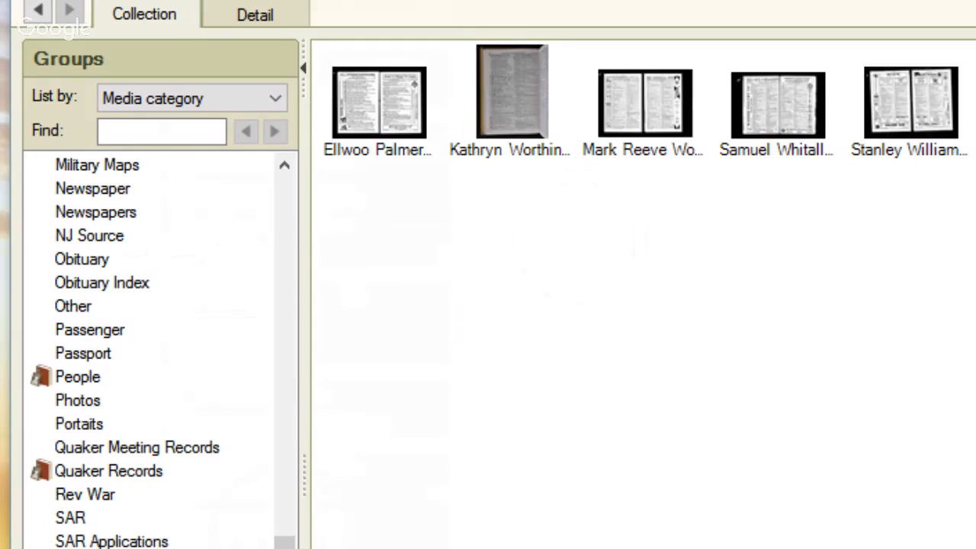
key(Down)
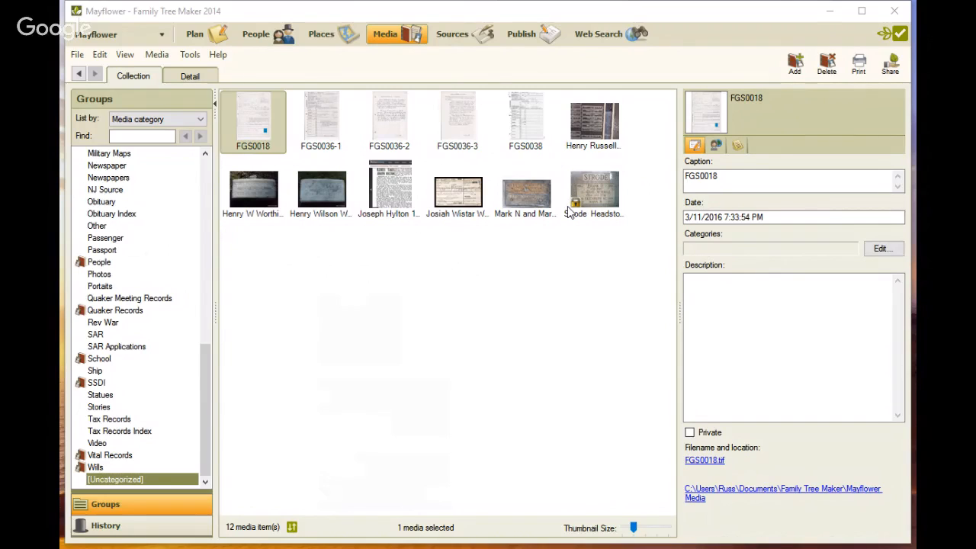
click(324, 191)
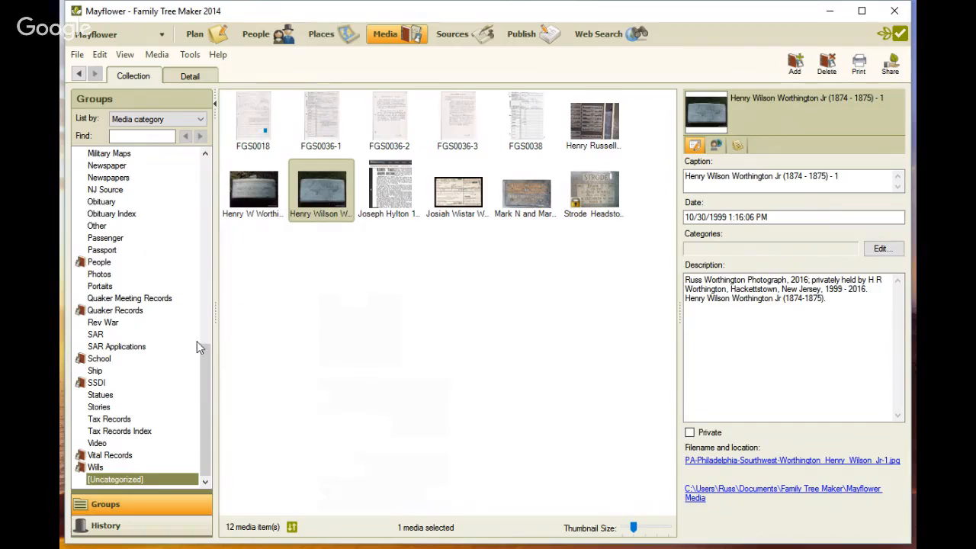
drag(200, 359, 232, 181)
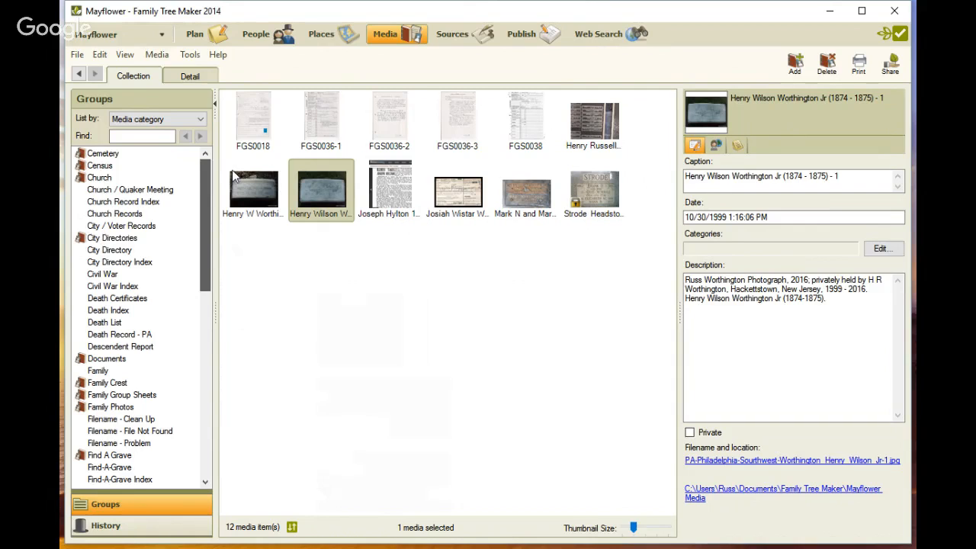
drag(235, 177, 233, 374)
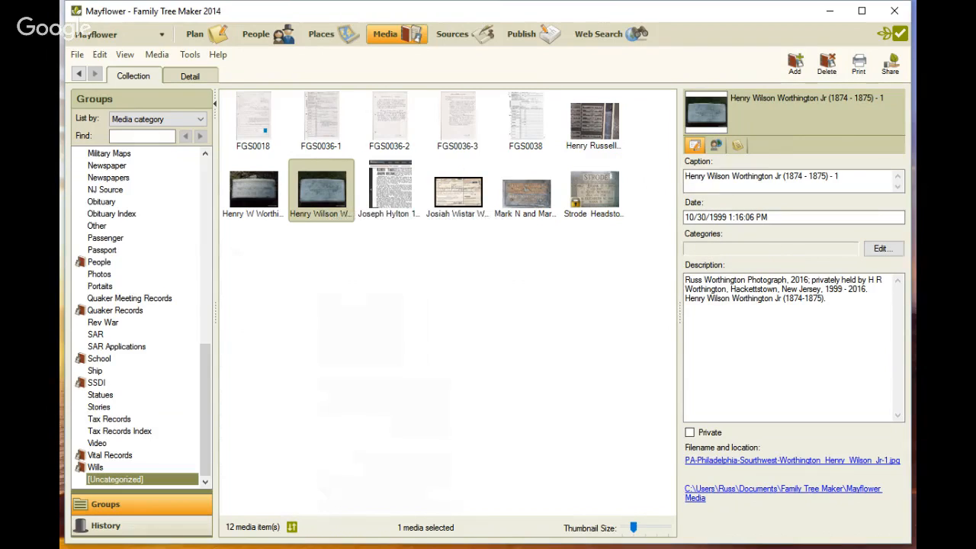
click(885, 249)
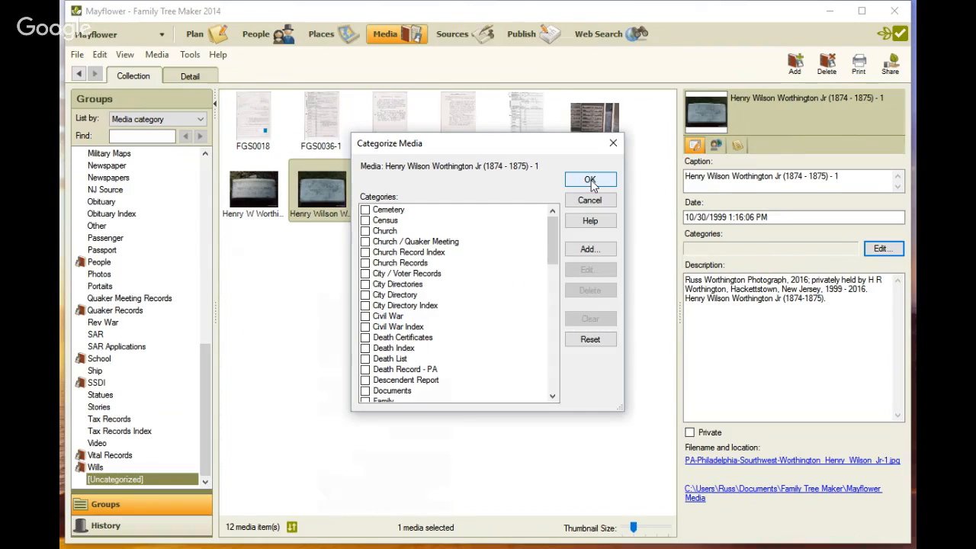
click(365, 210)
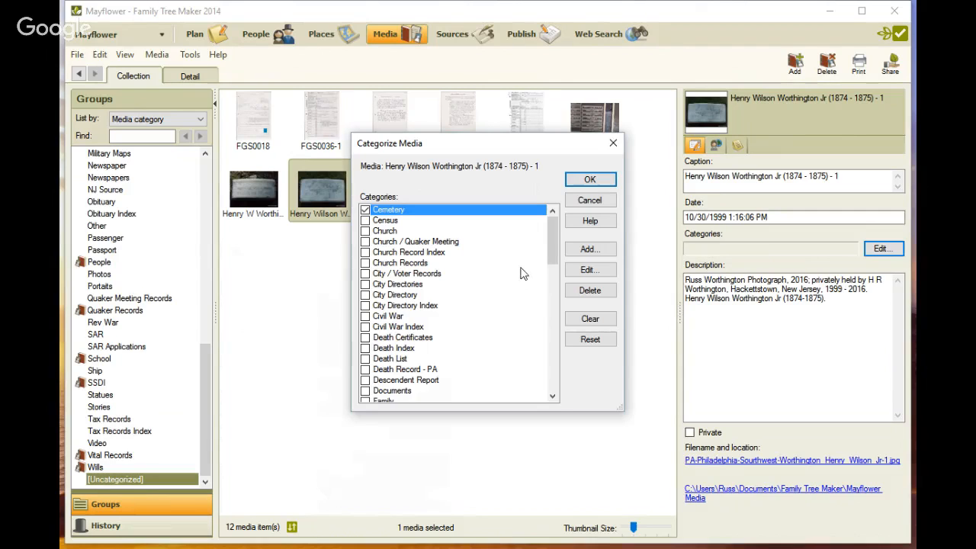
Delete the Military Maps category from the list of media categories.
scroll(521, 276, down, 4)
scroll(517, 286, down, 5)
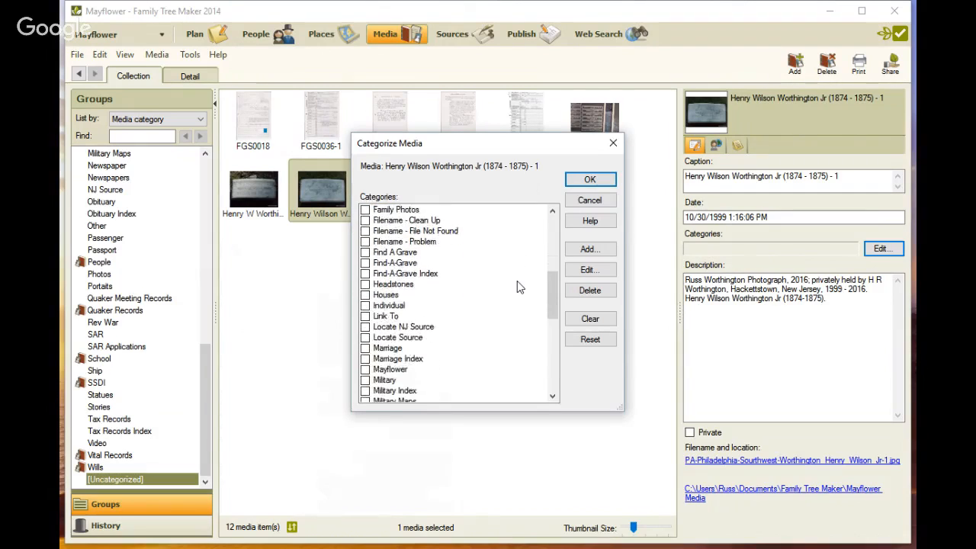
scroll(517, 288, down, 1)
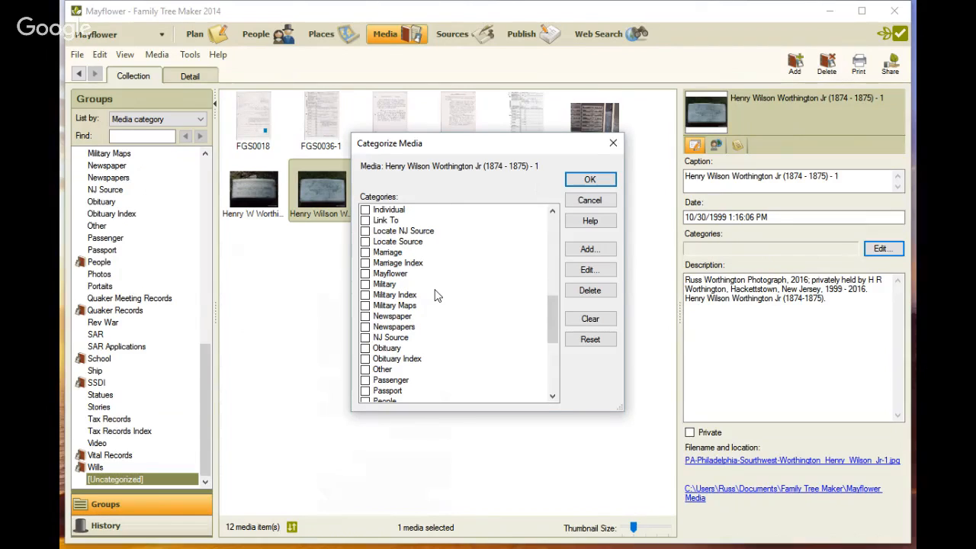
click(365, 305)
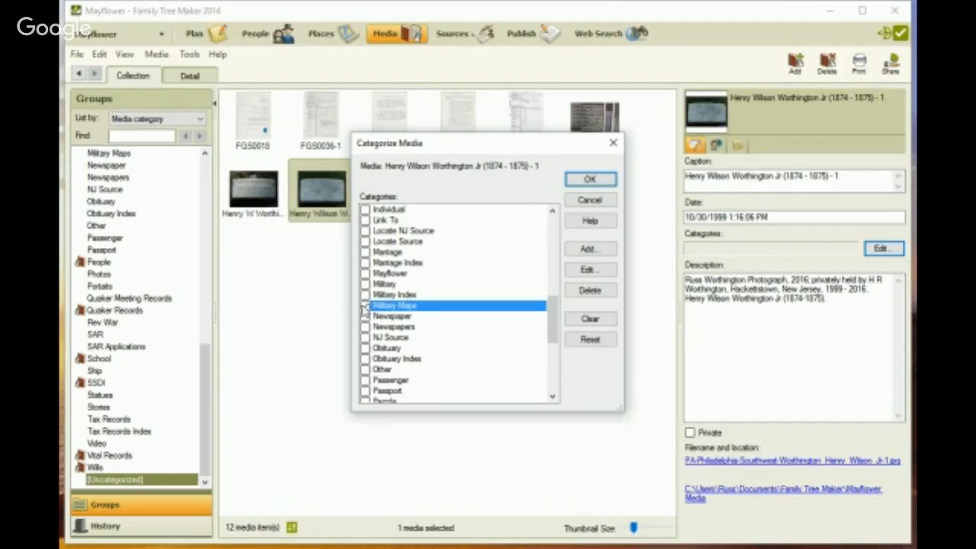
click(363, 306)
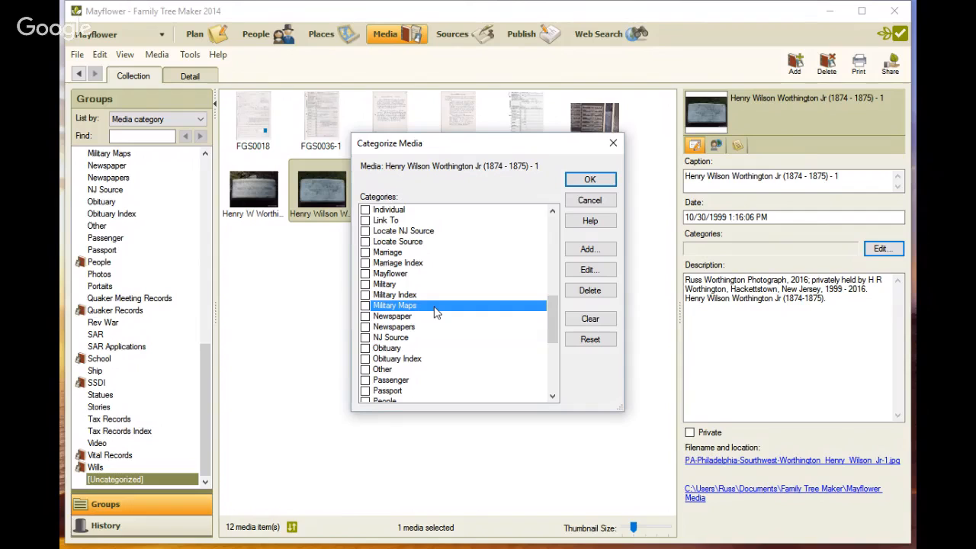
click(590, 290)
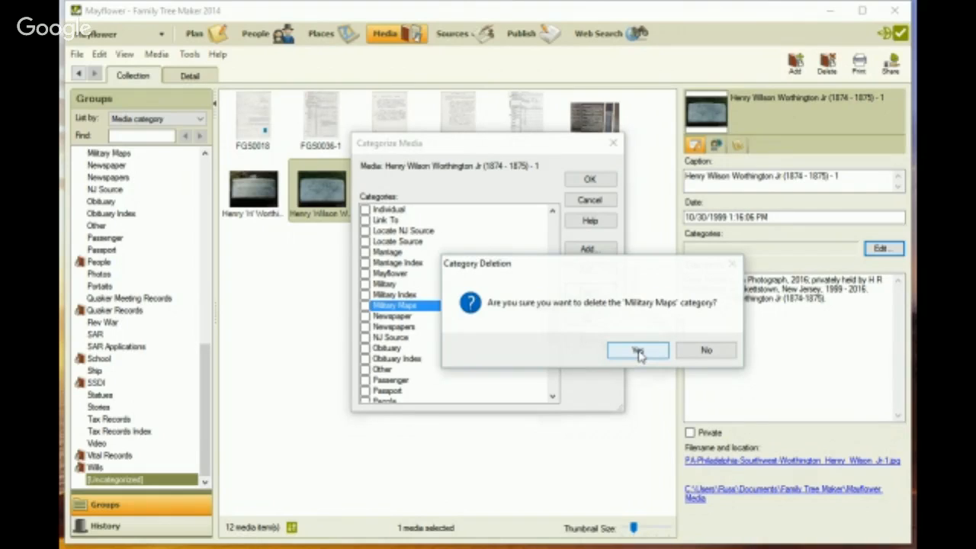
click(638, 352)
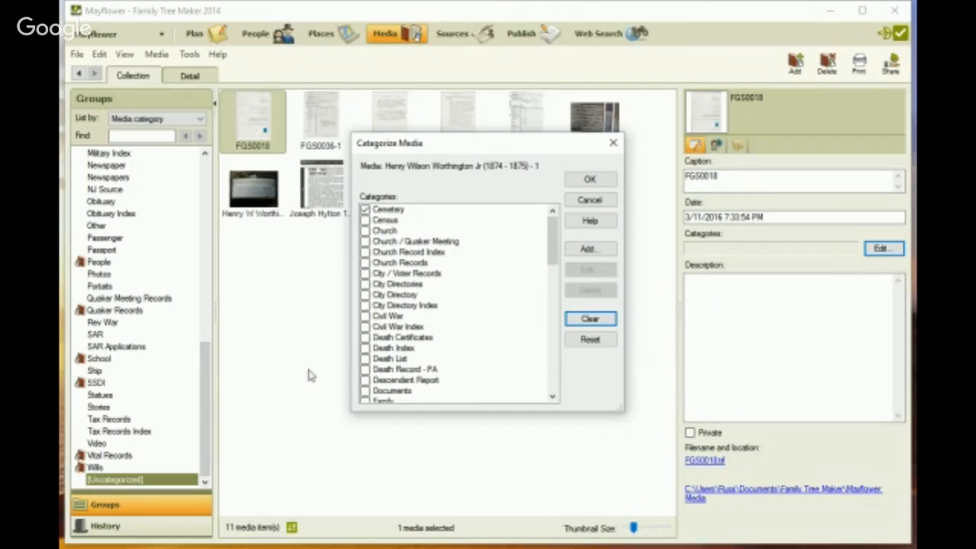
Save the headstone photo's categorization with Cemetery checked and show the media in the Cemetery category.
click(201, 368)
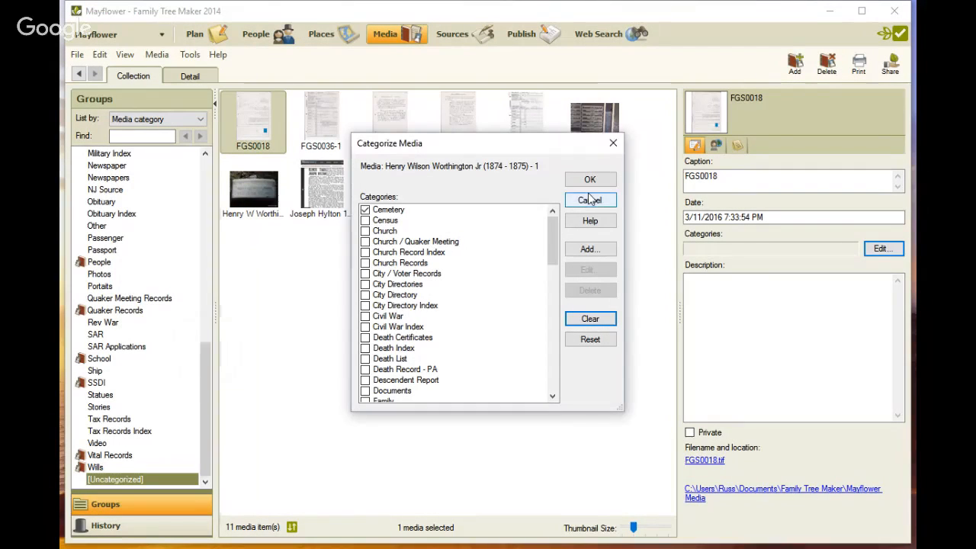
click(390, 212)
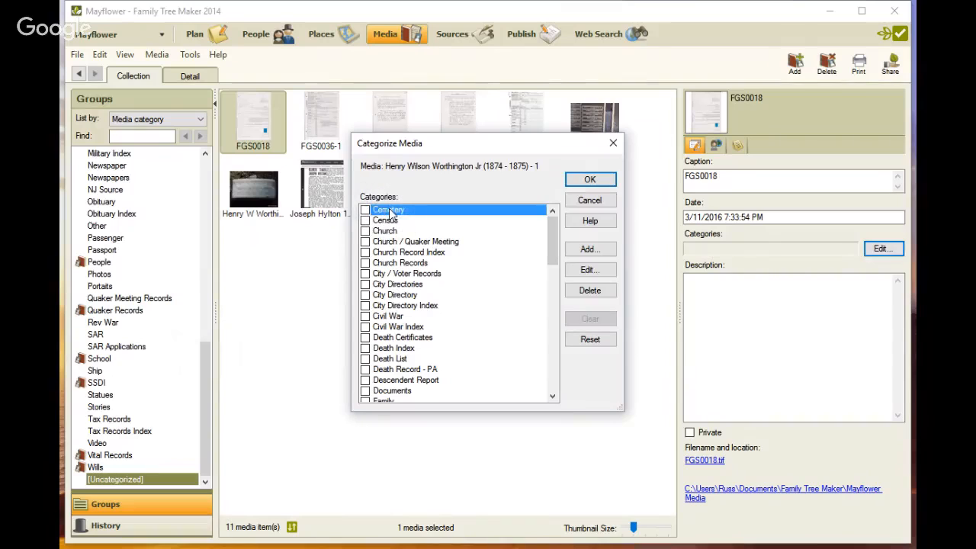
click(381, 212)
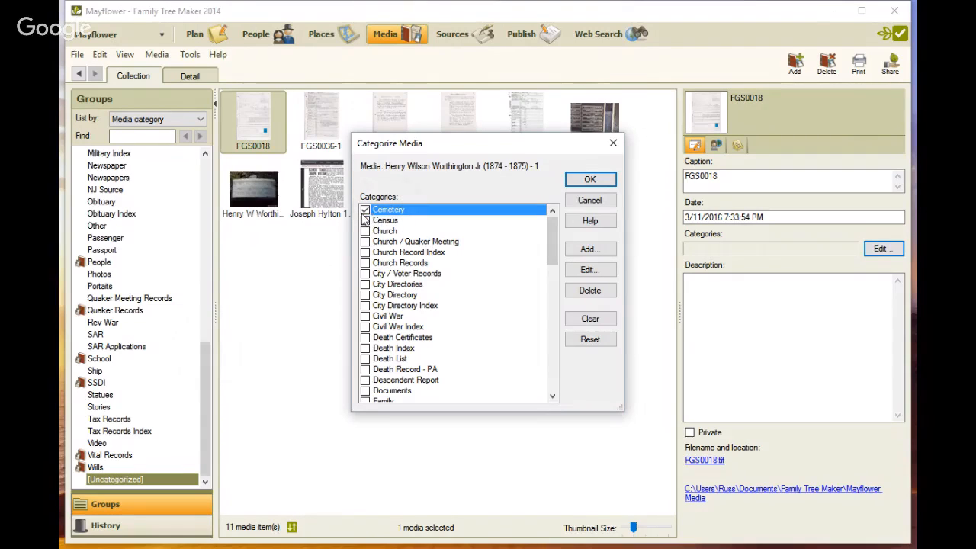
click(584, 179)
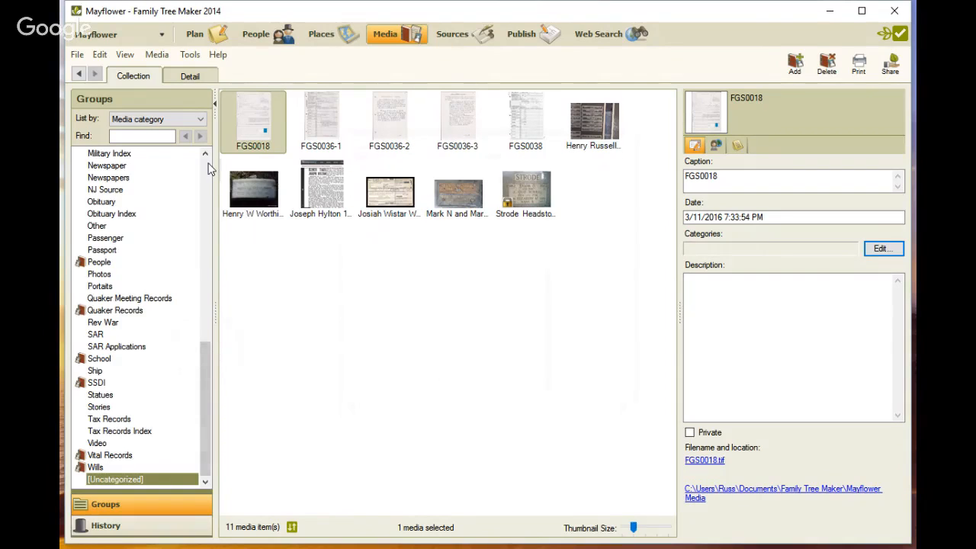
scroll(206, 164, up, 15)
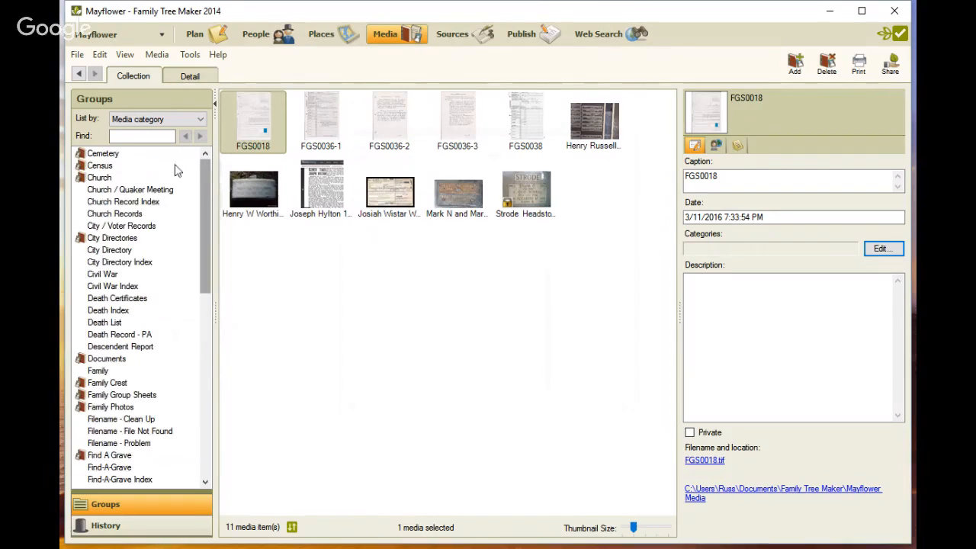
click(115, 156)
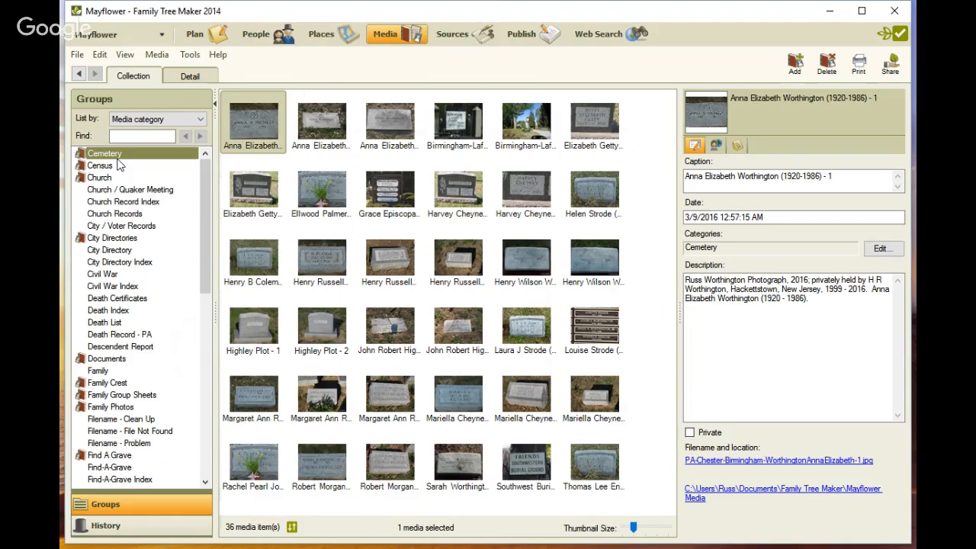
Show the uncategorized media and mark the headstone photo dated 10/30/1999 1:14:56 PM as Cemetery in its categories.
click(209, 471)
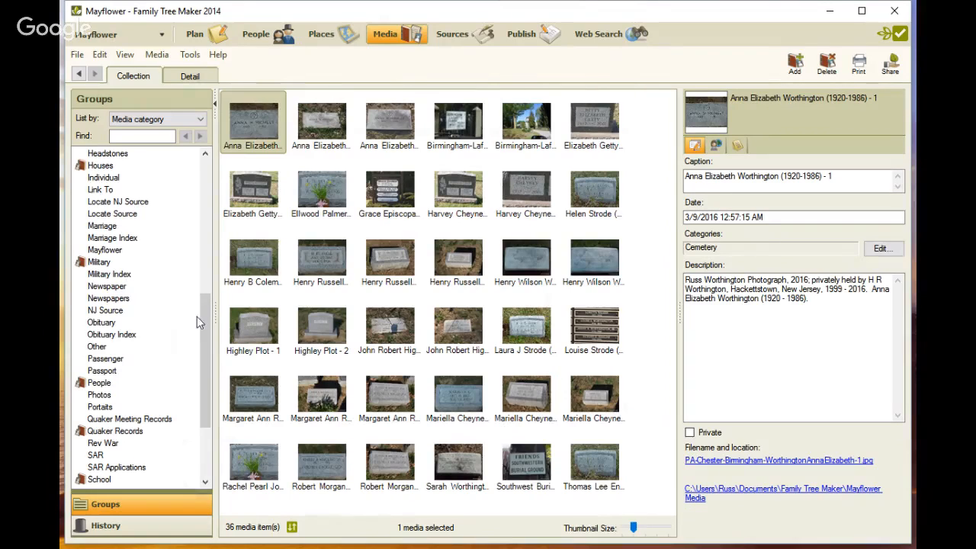
drag(203, 327, 204, 374)
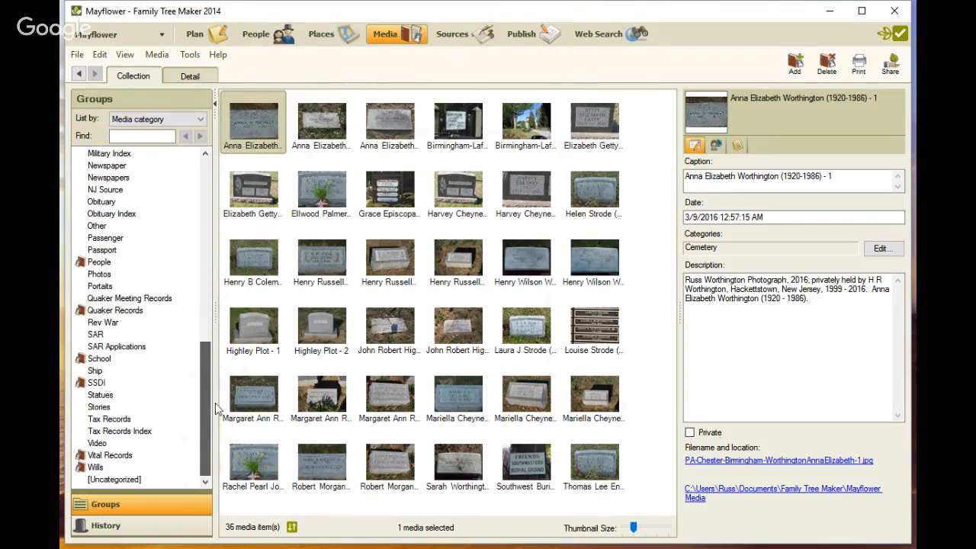
click(119, 479)
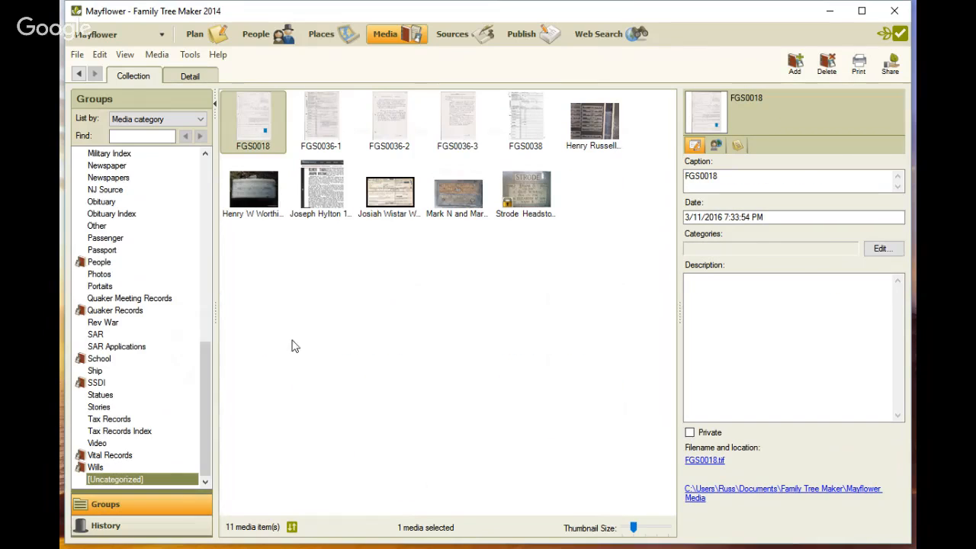
click(257, 189)
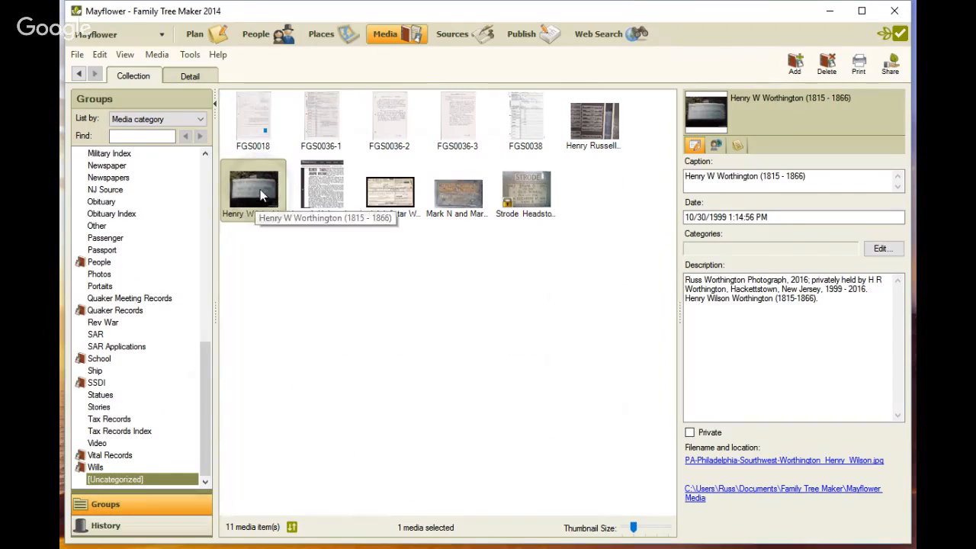
click(881, 250)
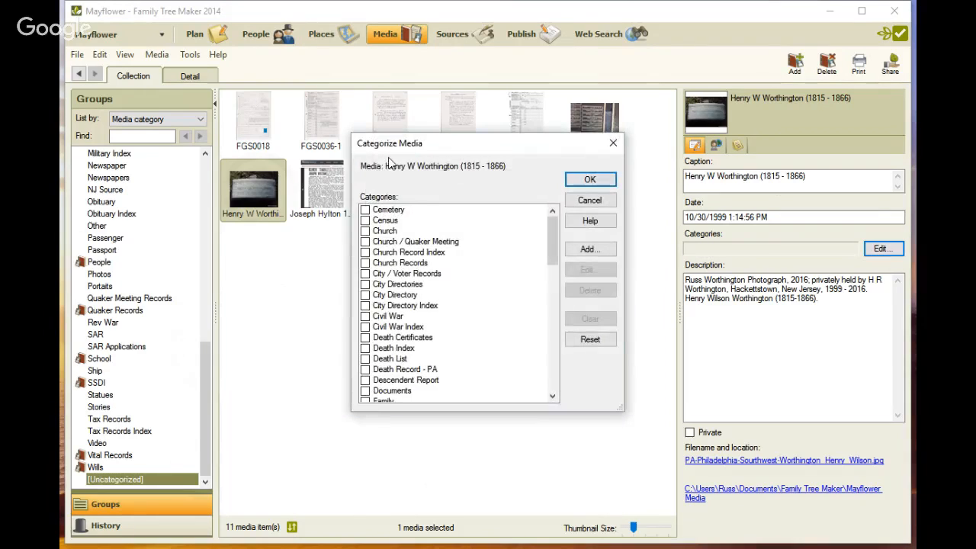
click(365, 210)
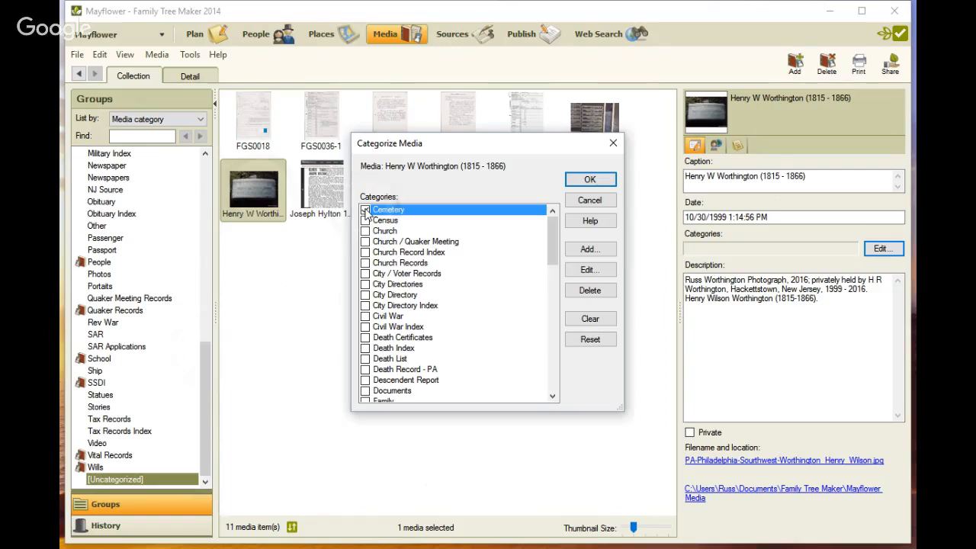
Delete the Tax Records category from the list of media categories, leaving it unchecked for the headstone photo.
drag(552, 233, 554, 352)
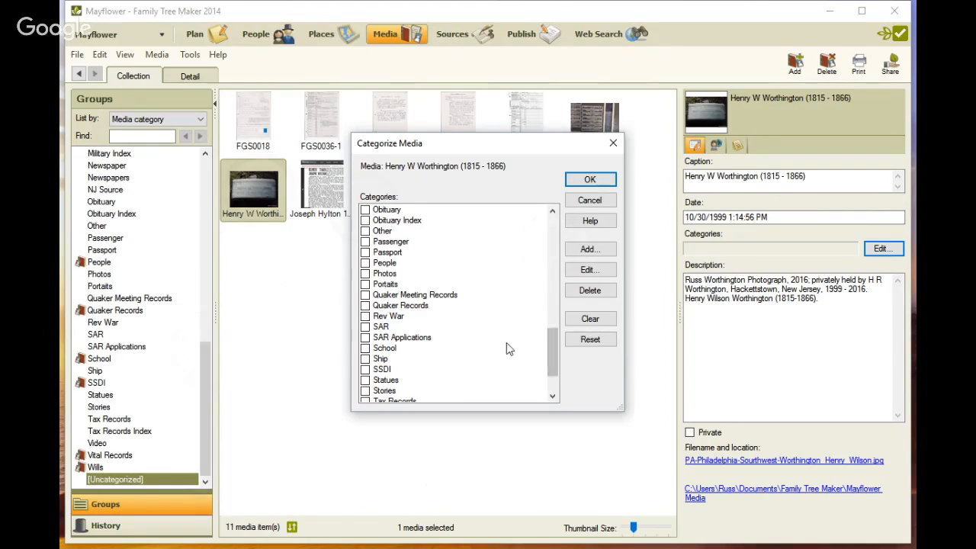
click(554, 389)
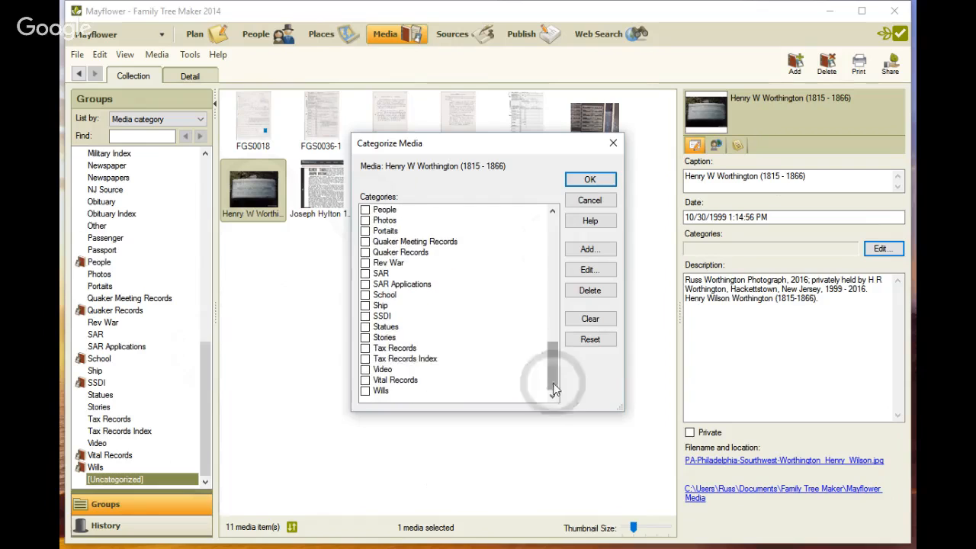
click(366, 348)
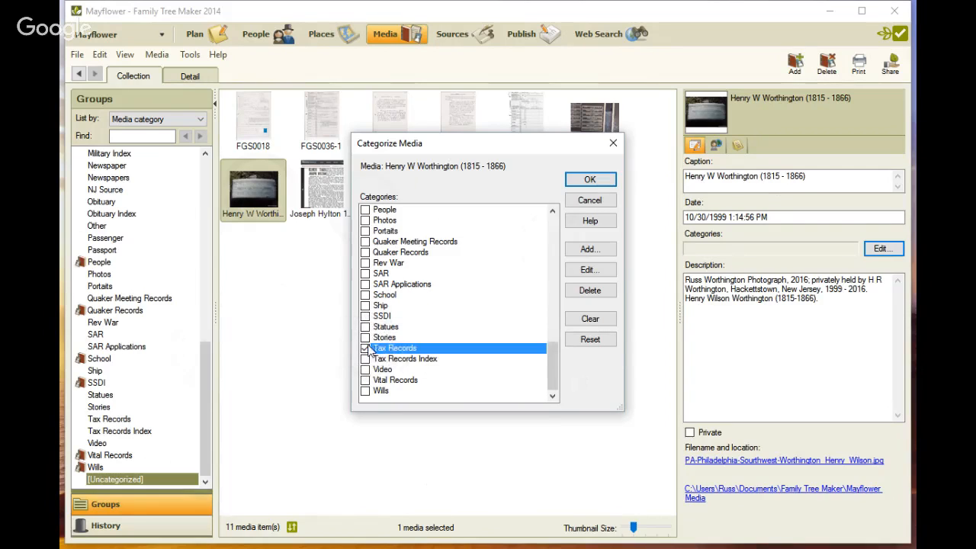
click(366, 348)
click(591, 293)
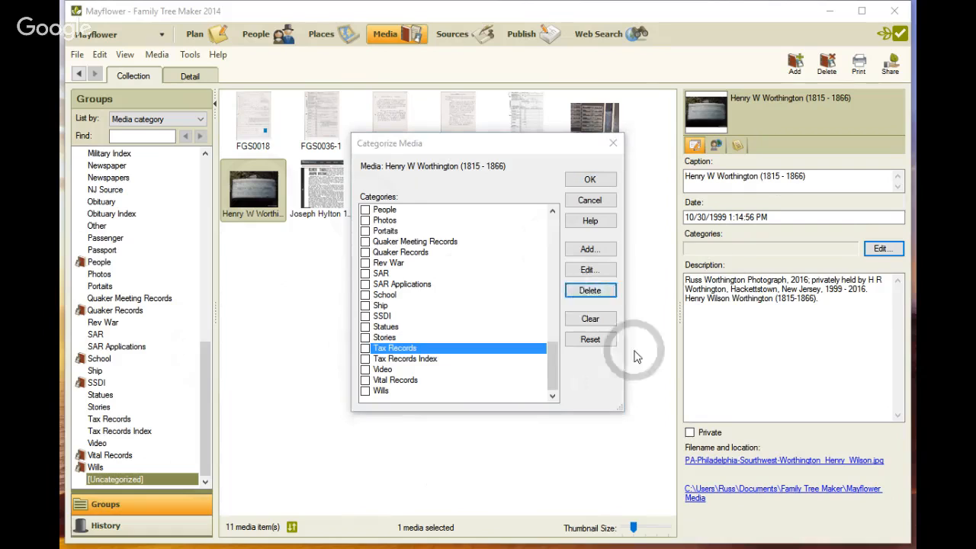
click(634, 350)
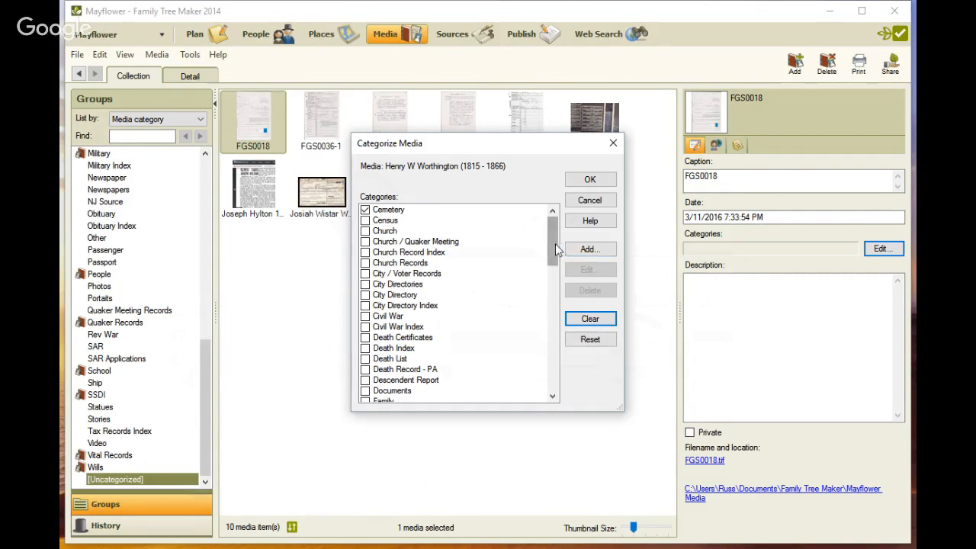
Uncheck the Statues category for the headstone photo and delete it from the list of media categories.
drag(555, 243, 565, 380)
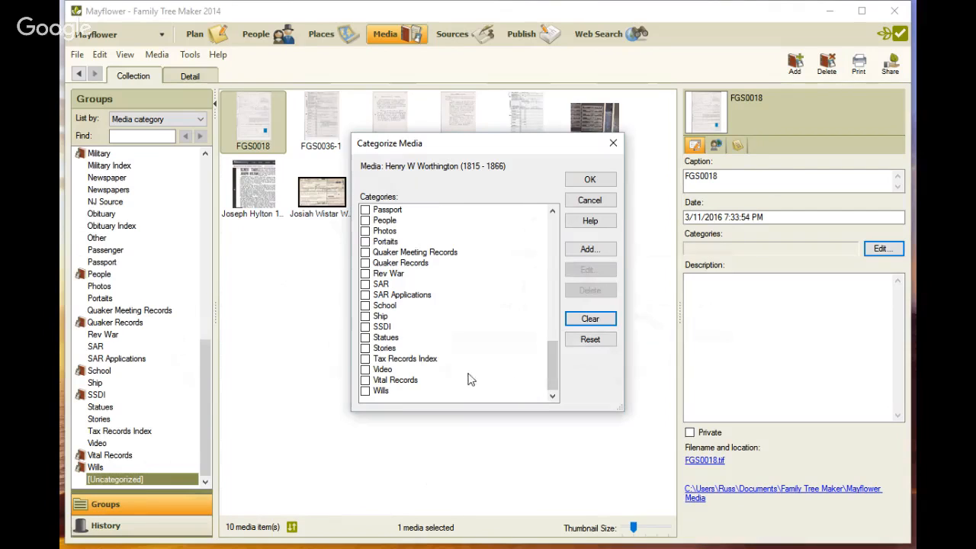
click(366, 339)
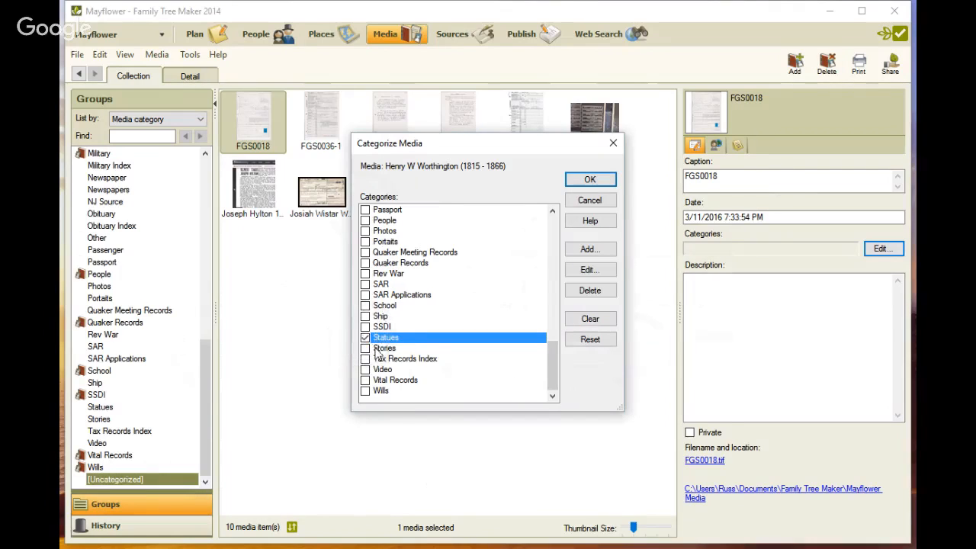
click(366, 339)
click(366, 339)
click(591, 292)
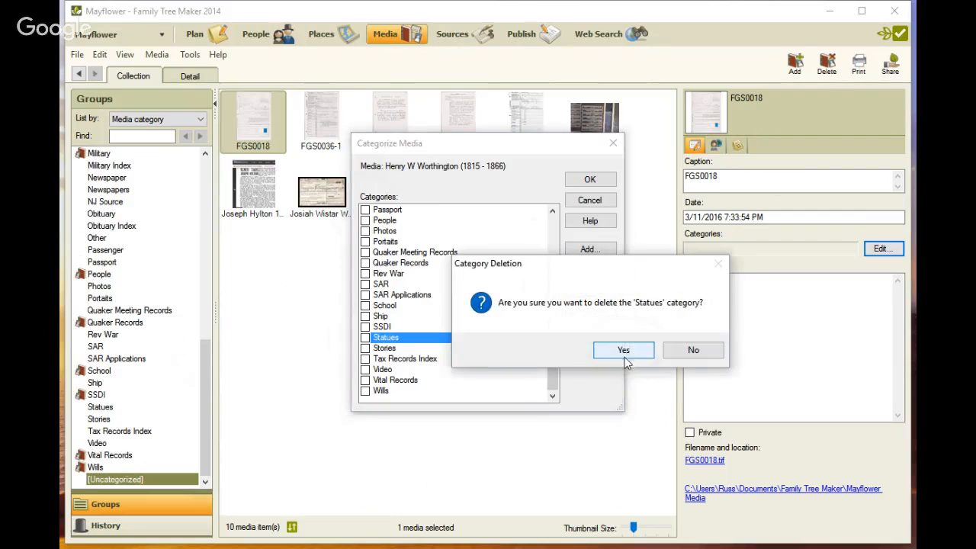
click(624, 352)
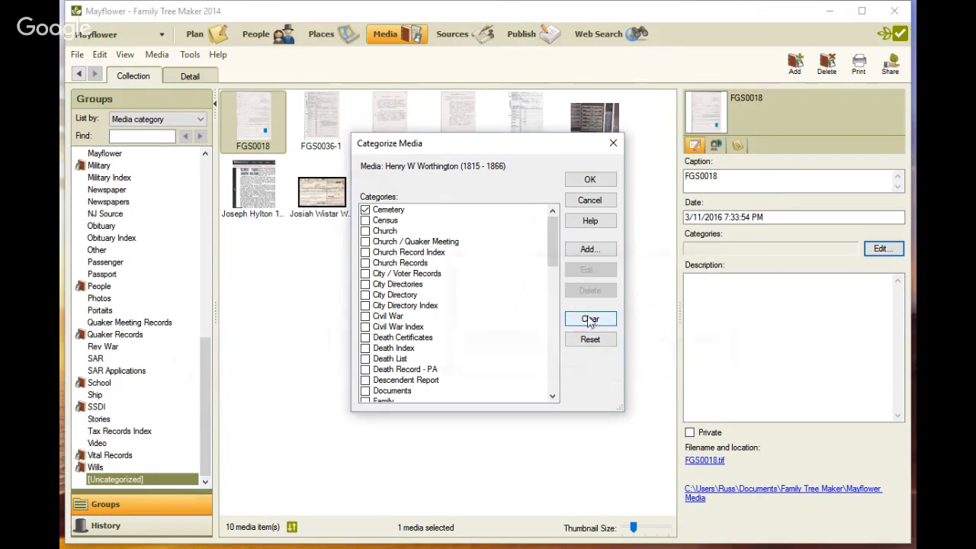
Delete the Ship category from the list of media categories.
drag(547, 259, 561, 357)
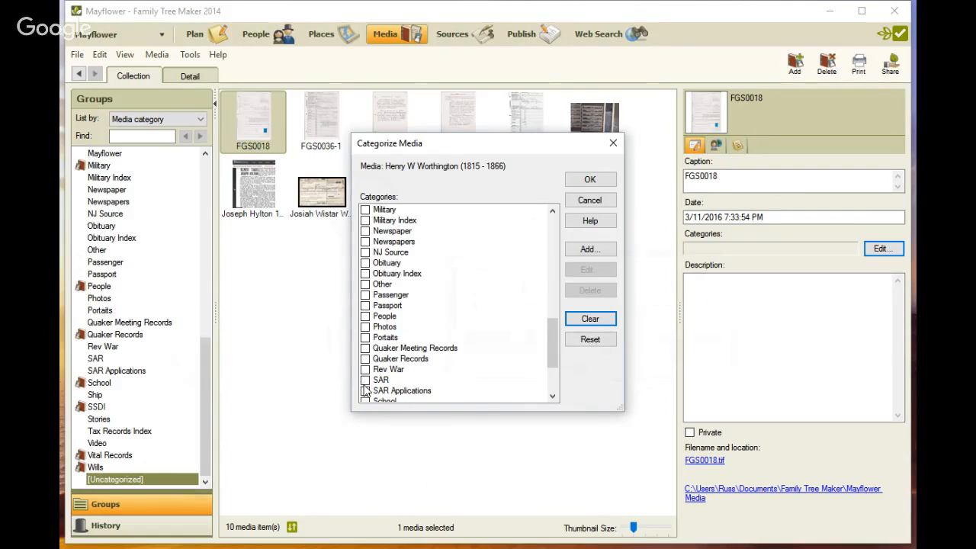
click(554, 382)
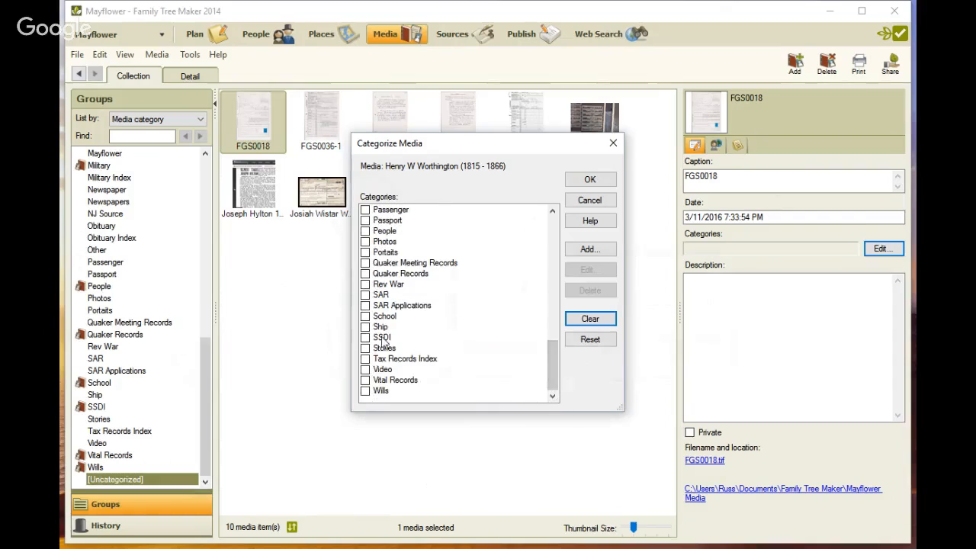
click(366, 326)
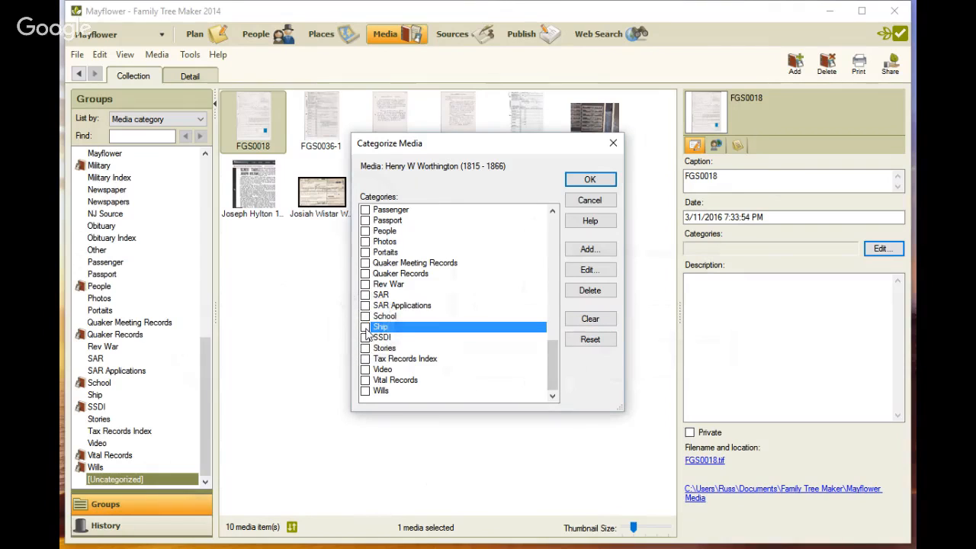
click(591, 294)
click(621, 350)
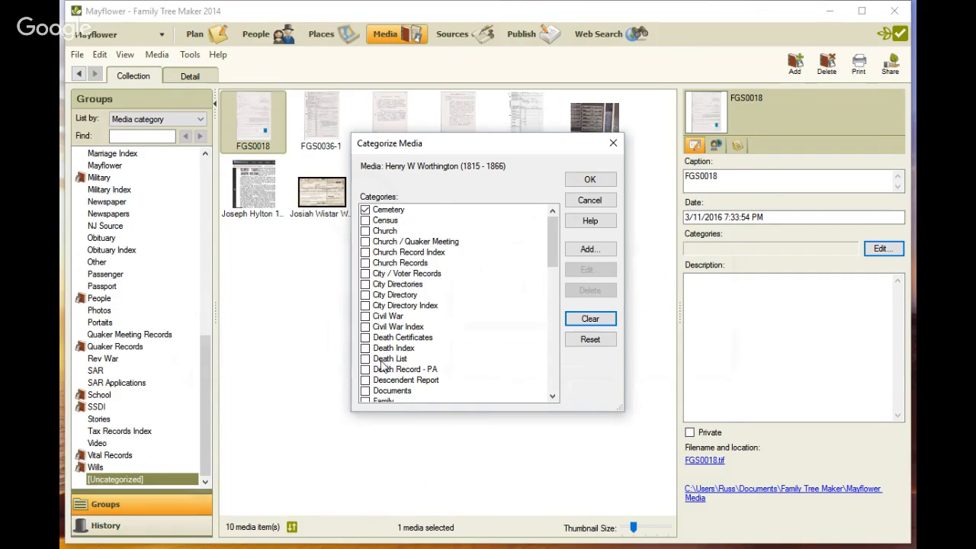
Delete the SAR category from the list of media categories.
drag(550, 279, 538, 395)
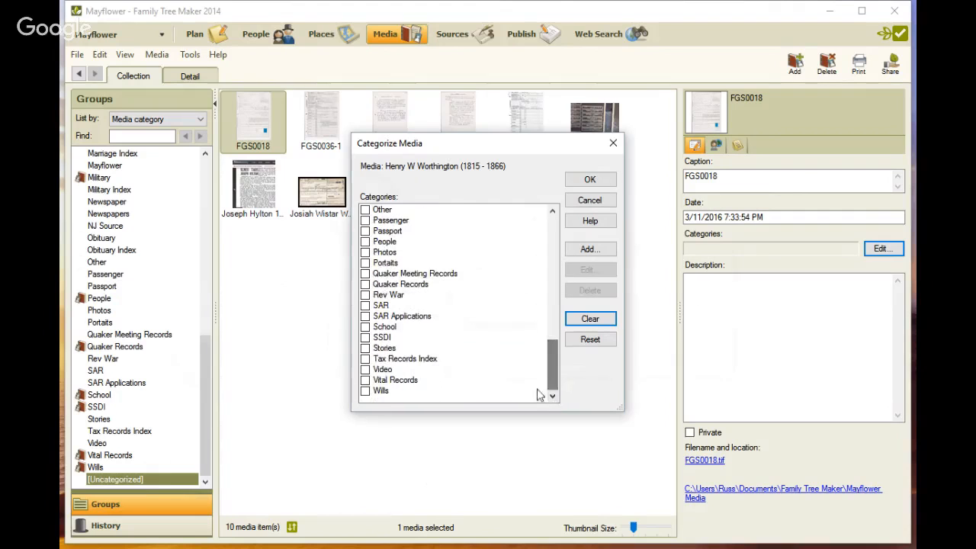
click(369, 307)
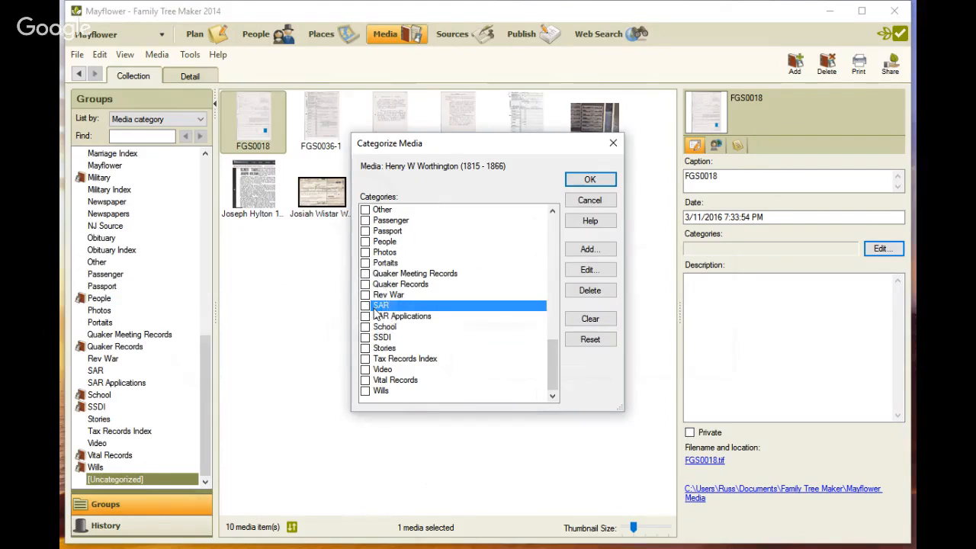
click(595, 294)
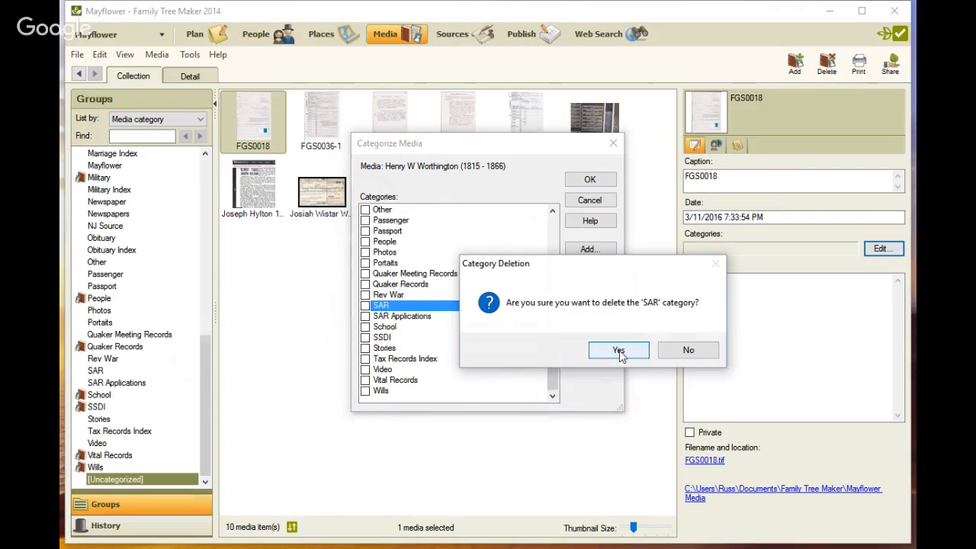
click(619, 350)
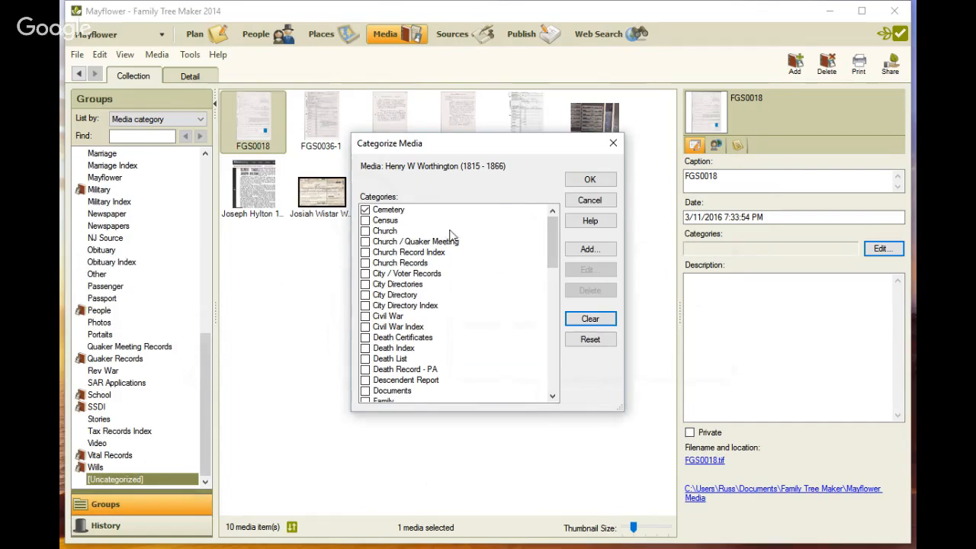
Save the headstone photo's categorization with Cemetery checked and open the current tree's Plan workspace.
click(588, 182)
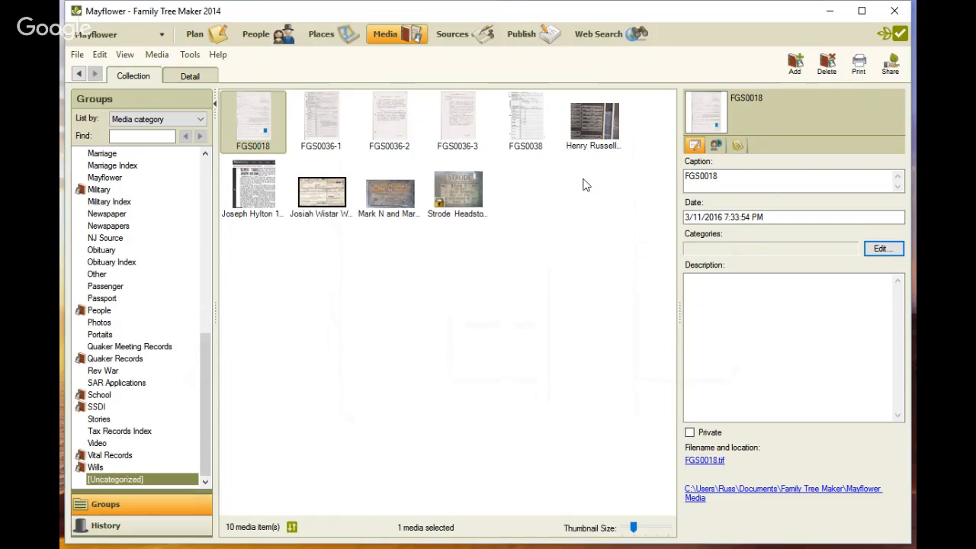
click(194, 38)
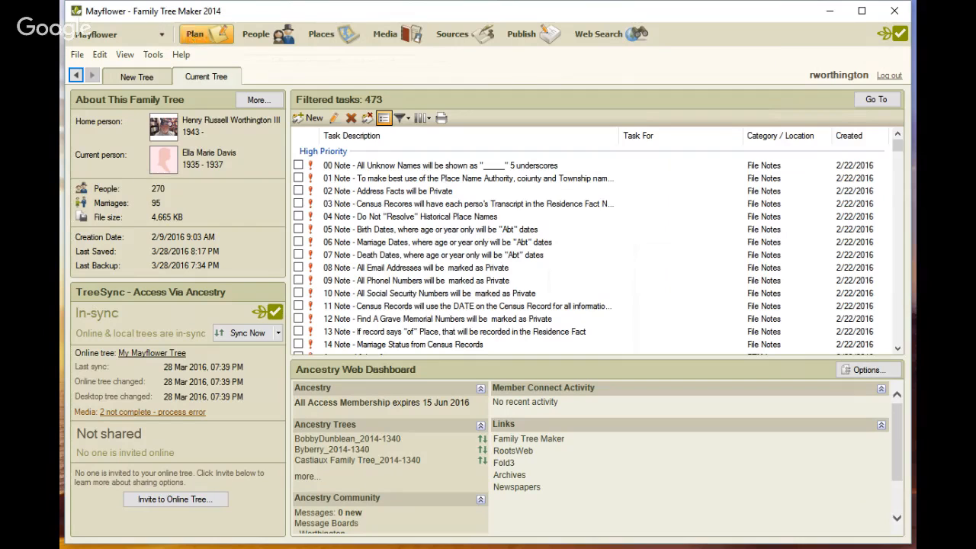